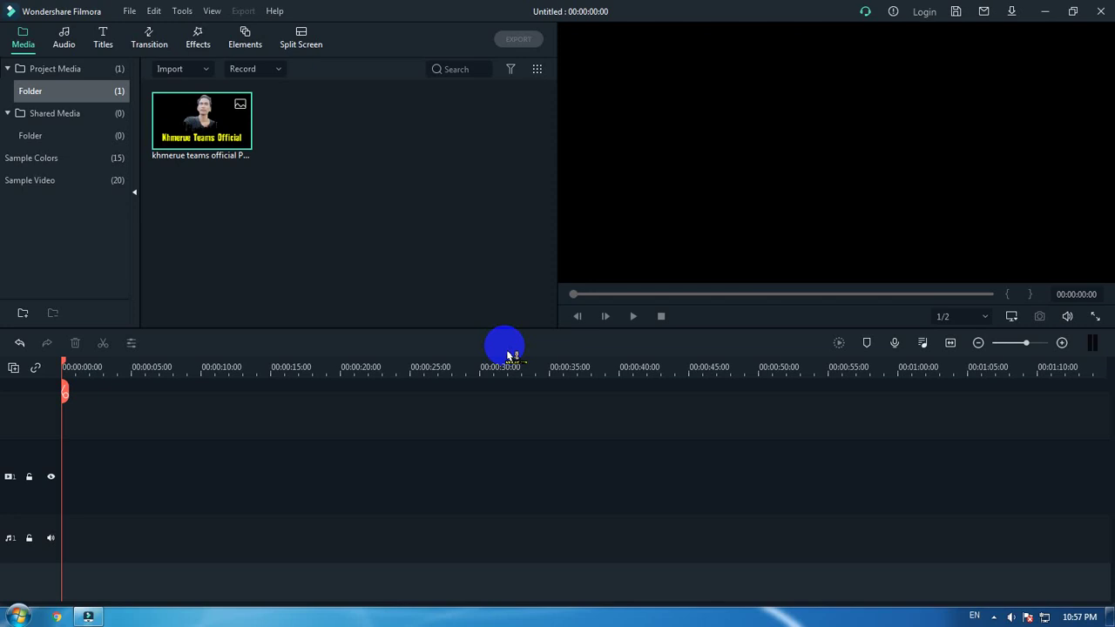
Set the project's frame rate to 30 fps in the project settings
{"action": "left_click", "coordinate": [129, 12]}
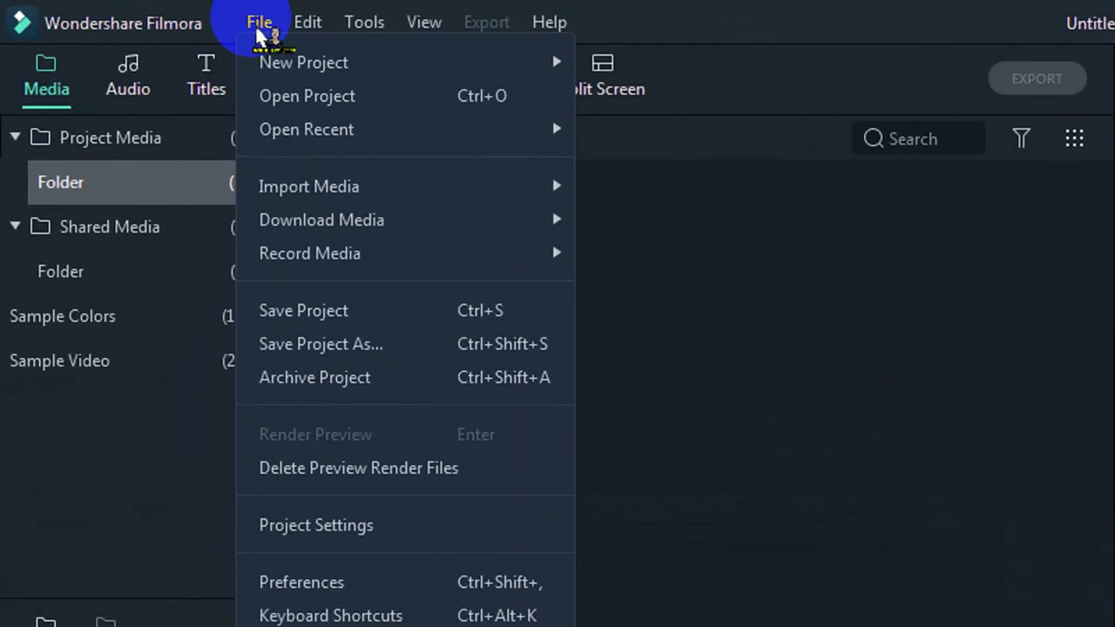
{"action": "left_click", "coordinate": [362, 528]}
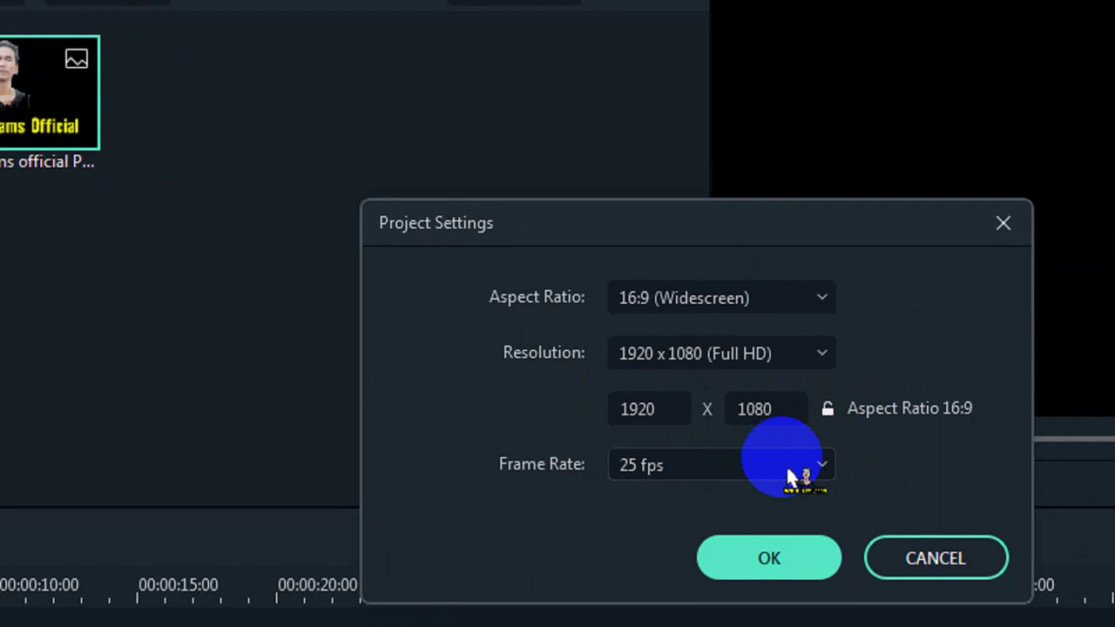
{"action": "left_click", "coordinate": [788, 474]}
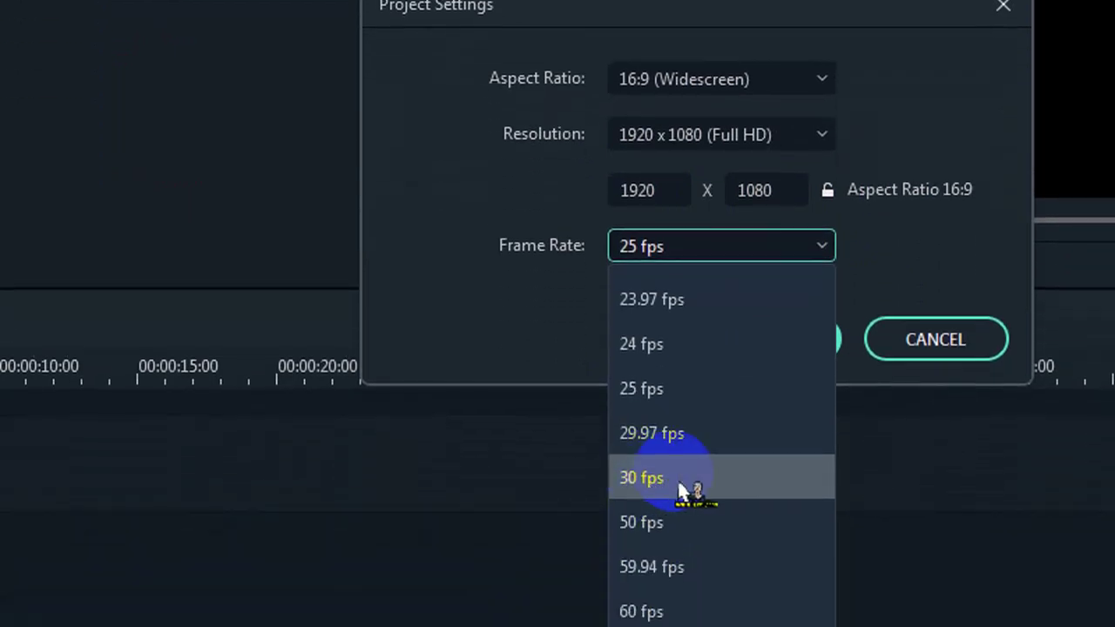
{"action": "left_click", "coordinate": [678, 478]}
{"action": "left_click", "coordinate": [775, 348]}
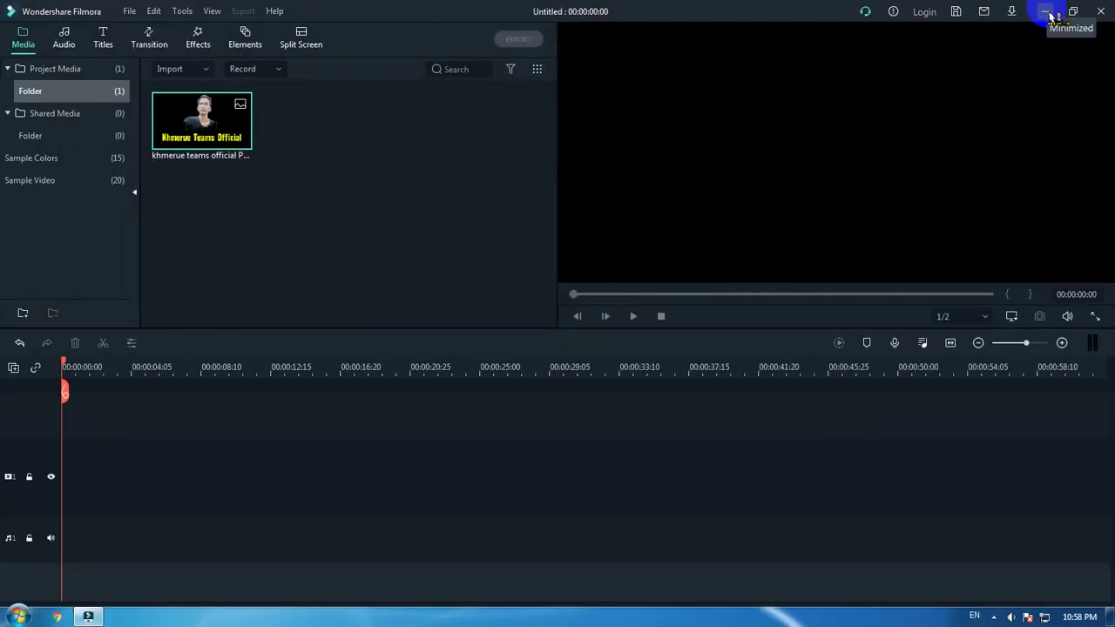
Switch to the desktop, play the Beautiful lady piggy video to preview it, and close the player
{"action": "left_click", "coordinate": [1047, 11]}
{"action": "left_click_drag", "start_coordinate": [766, 385], "coordinate": [575, 335]}
{"action": "double_click", "coordinate": [557, 333]}
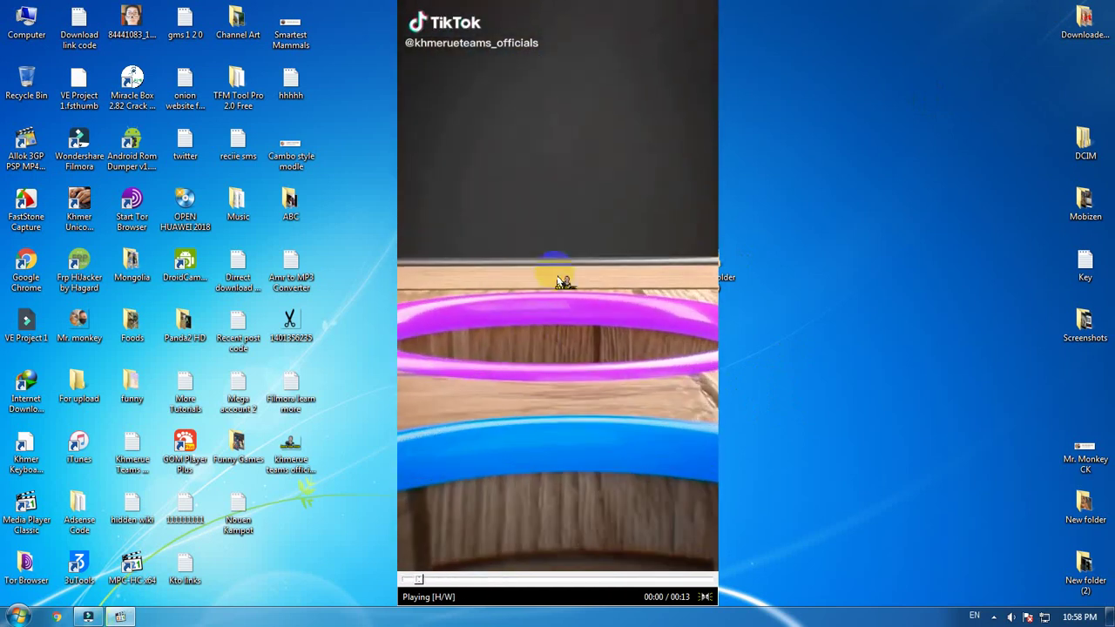
{"action": "left_click_drag", "start_coordinate": [561, 281], "coordinate": [673, 303]}
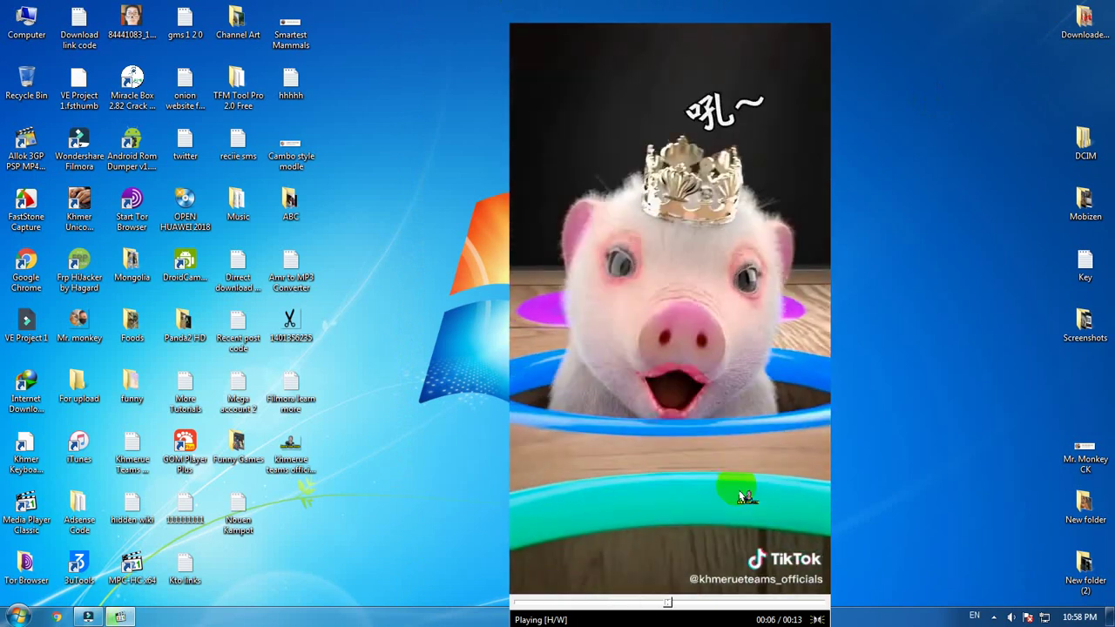
{"action": "key", "text": "alt+F4"}
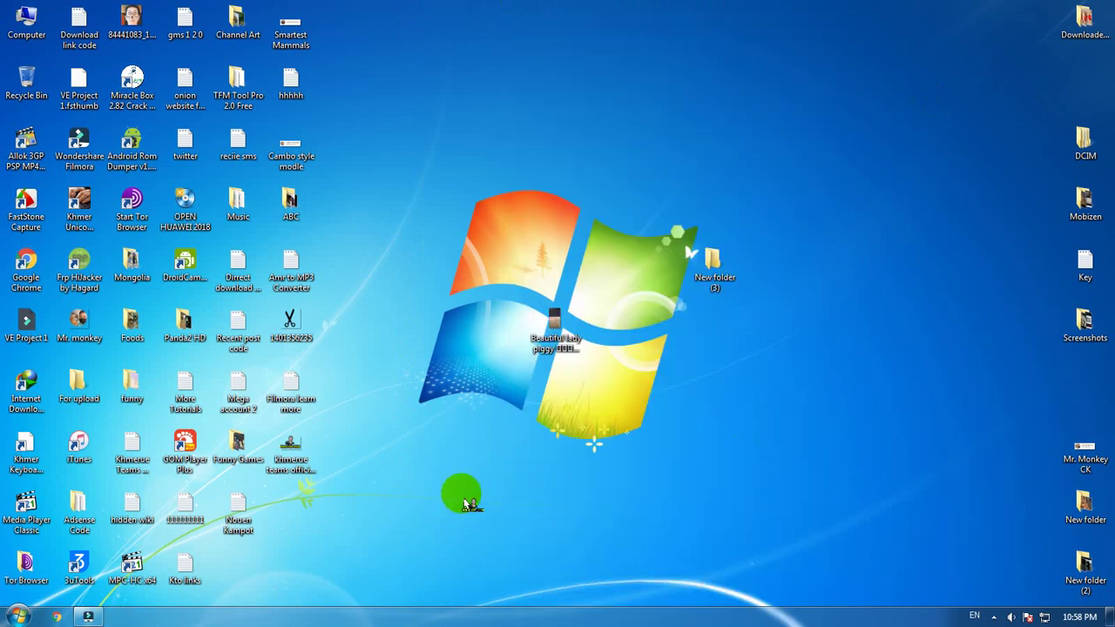
Bring the Beautiful lady piggy video from the desktop into Filmora and place it at the start of video track 1
{"action": "left_click", "coordinate": [87, 615]}
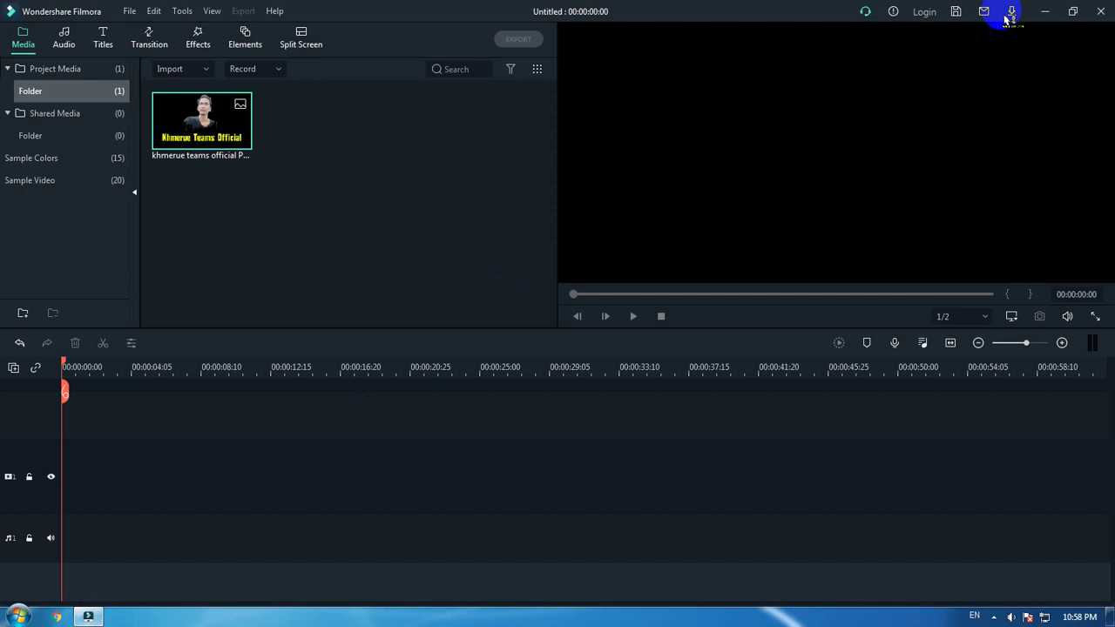
{"action": "left_click", "coordinate": [1044, 12]}
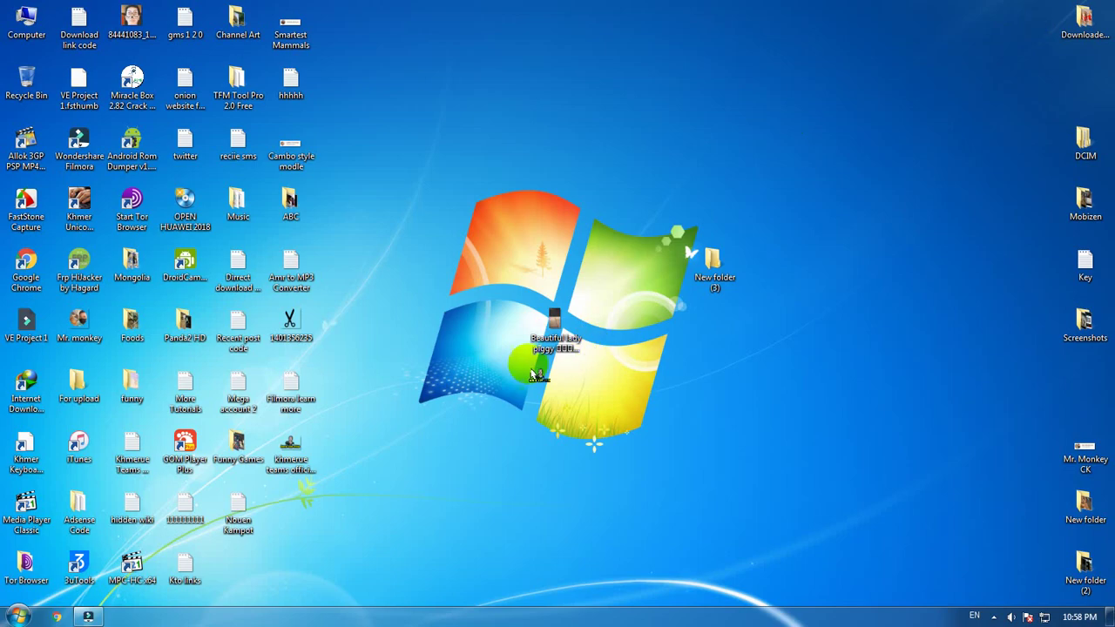
{"action": "left_click_drag", "start_coordinate": [535, 374], "coordinate": [131, 475]}
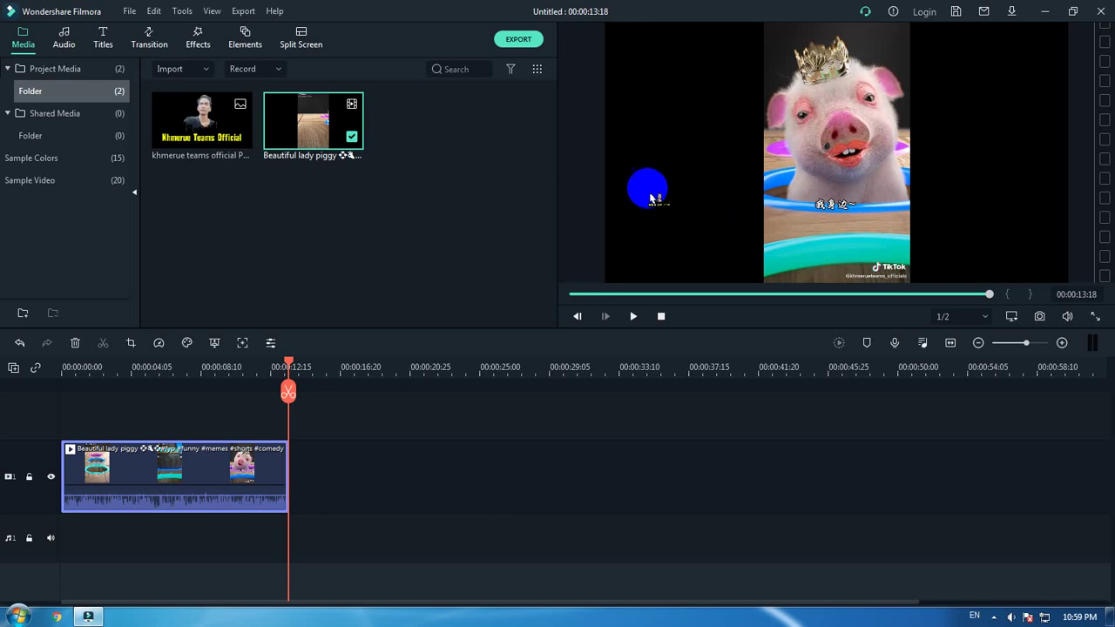
{"action": "left_click", "coordinate": [334, 248]}
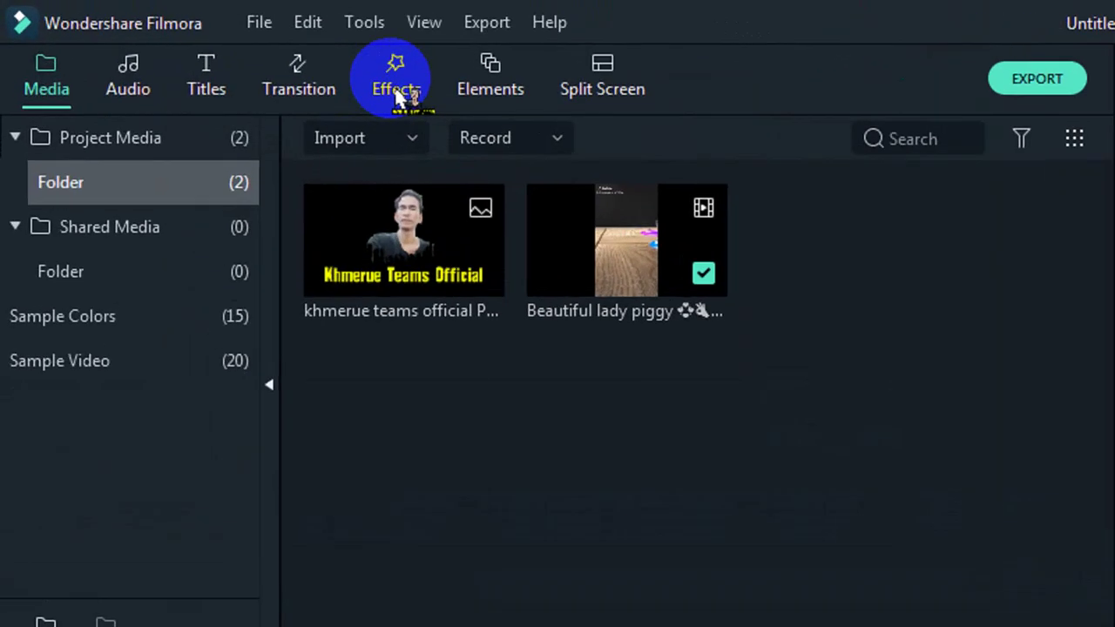
Open the Filters category of the effects library and browse through the available filters
{"action": "left_click", "coordinate": [397, 98]}
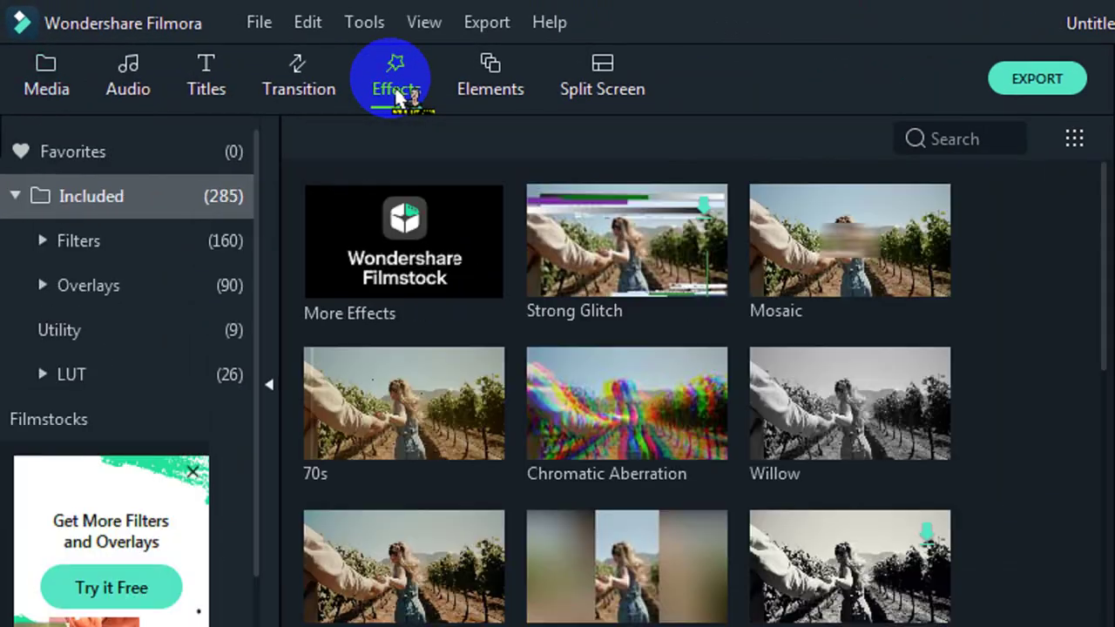
{"action": "left_click", "coordinate": [139, 256]}
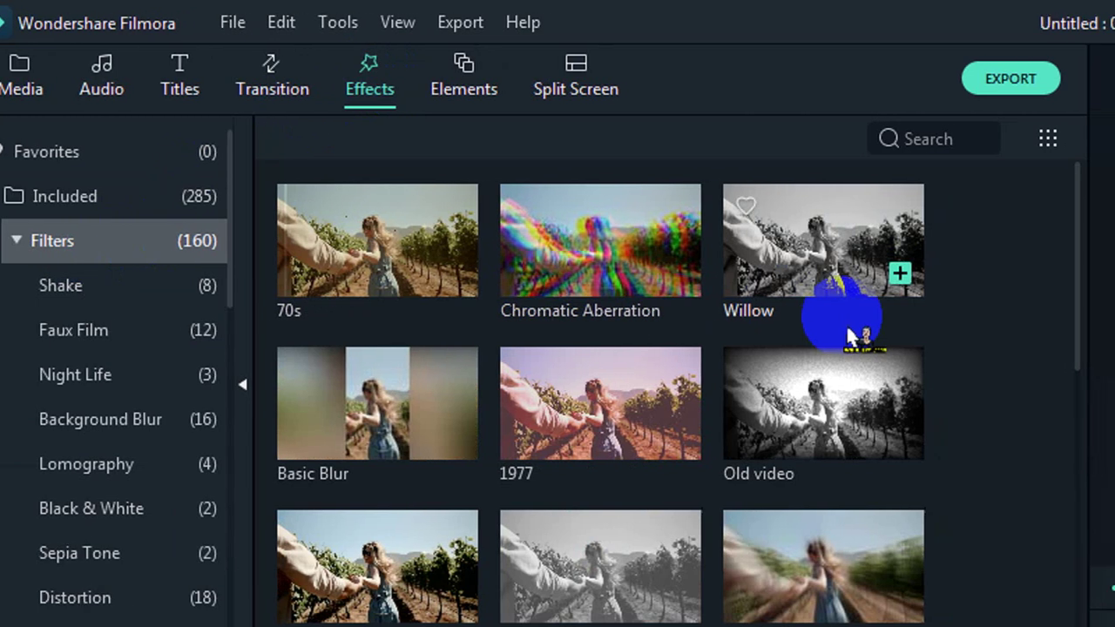
{"action": "scroll", "coordinate": [843, 335], "scroll_direction": "down", "scroll_amount": 15}
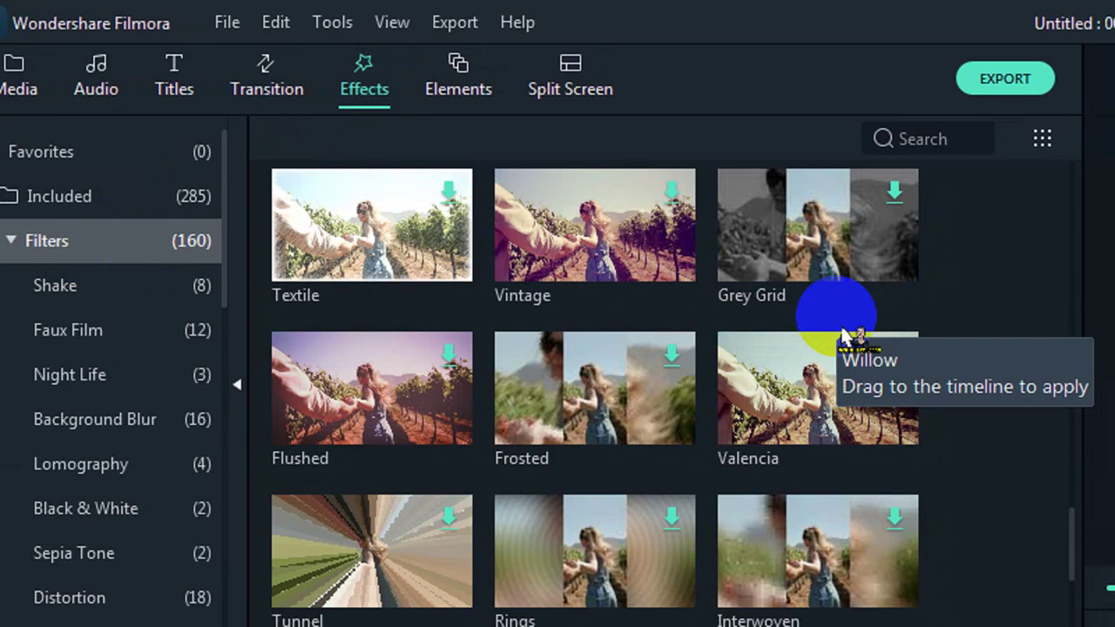
{"action": "scroll", "coordinate": [842, 335], "scroll_direction": "down", "scroll_amount": 20}
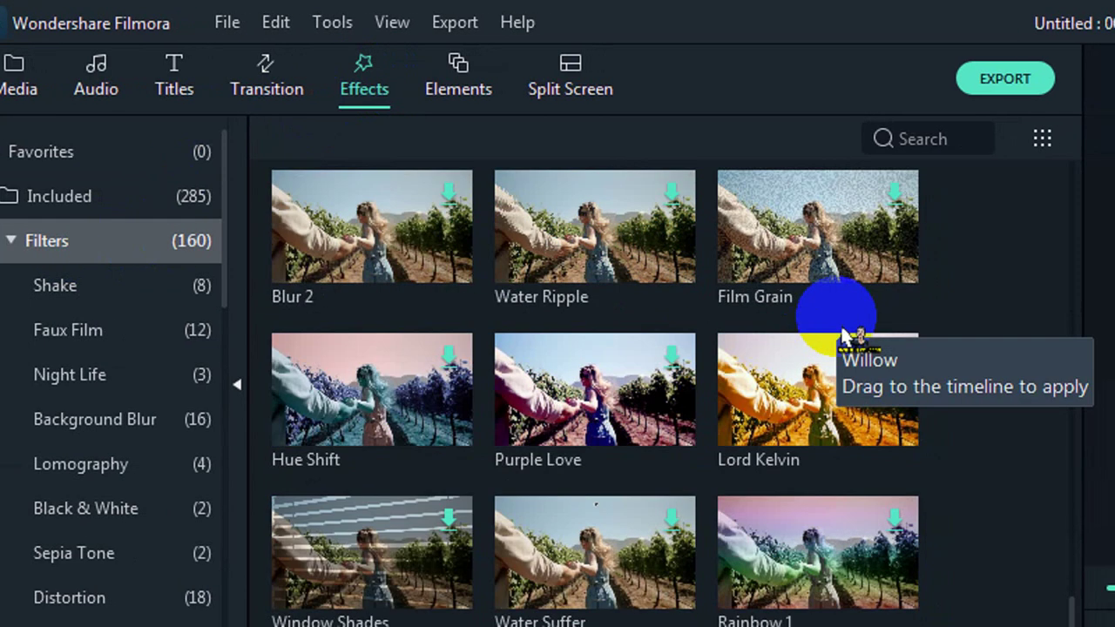
{"action": "scroll", "coordinate": [843, 335], "scroll_direction": "down", "scroll_amount": 10}
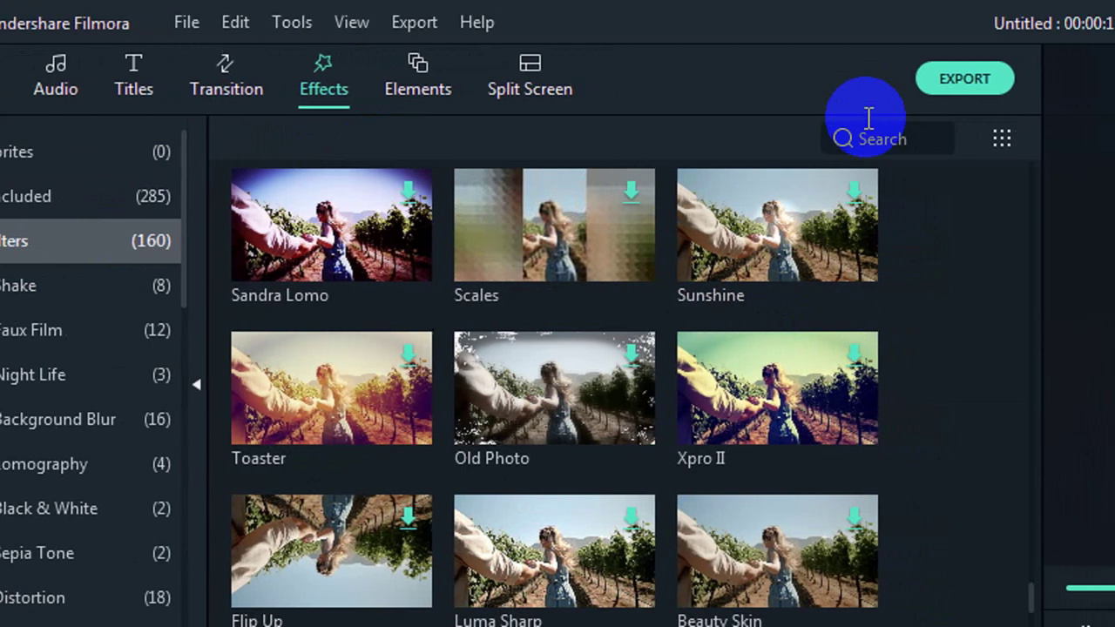
Search the filters for a background effect, trying "backg" and shortening the search term to "ba"
{"action": "left_click", "coordinate": [916, 132]}
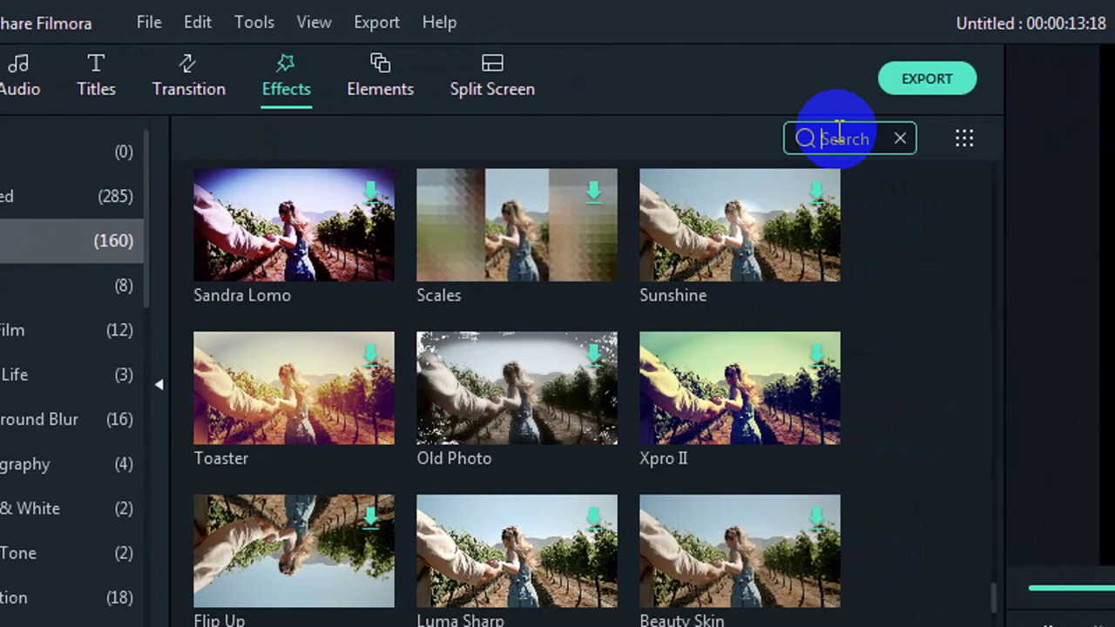
{"action": "type", "text": "ba"}
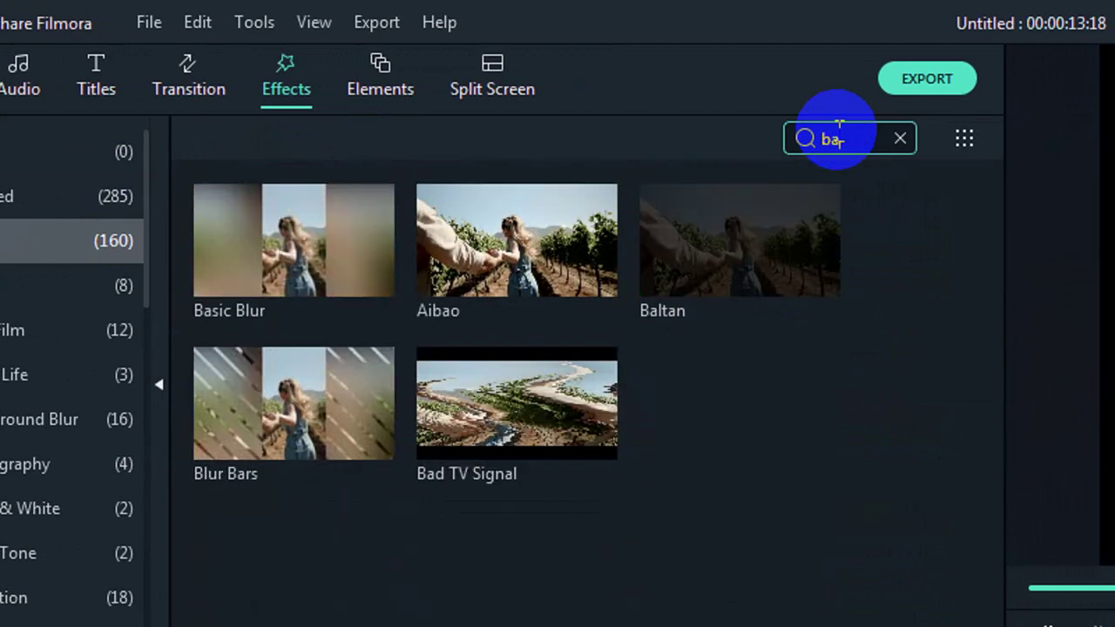
{"action": "type", "text": "c"}
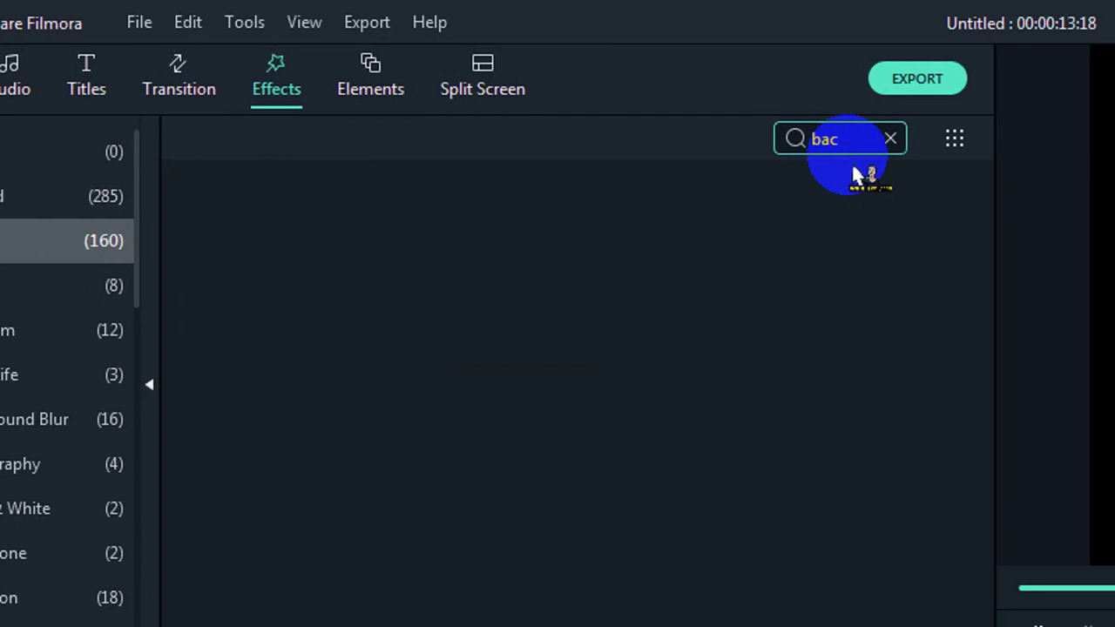
{"action": "type", "text": "kg"}
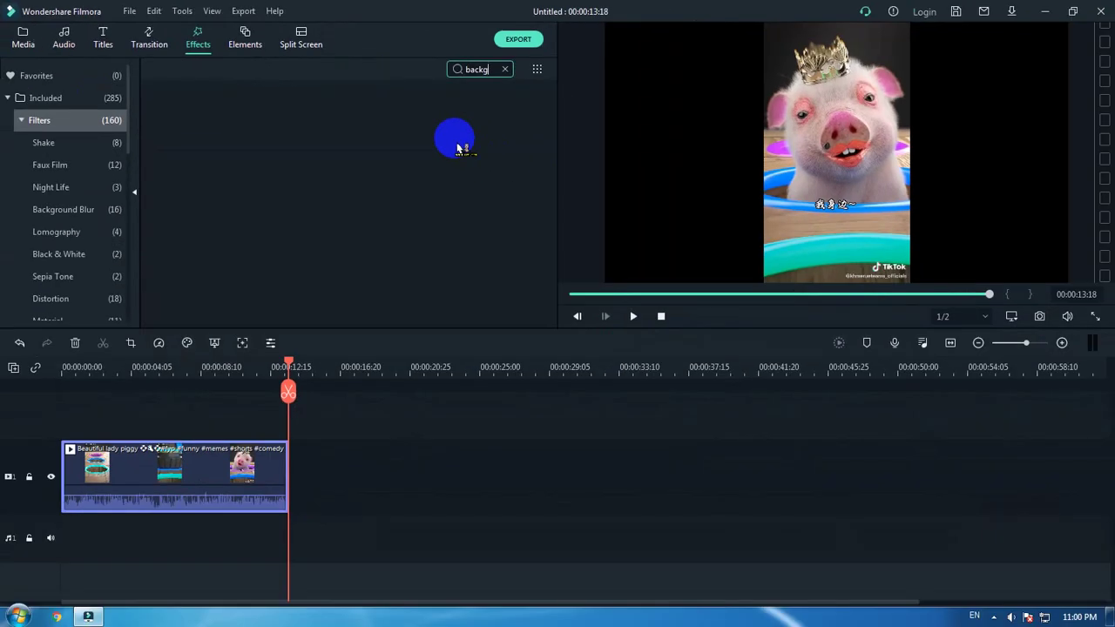
{"action": "key", "text": "BackSpace"}
{"action": "key", "text": "BackSpace"}
{"action": "key", "text": "BackSpace"}
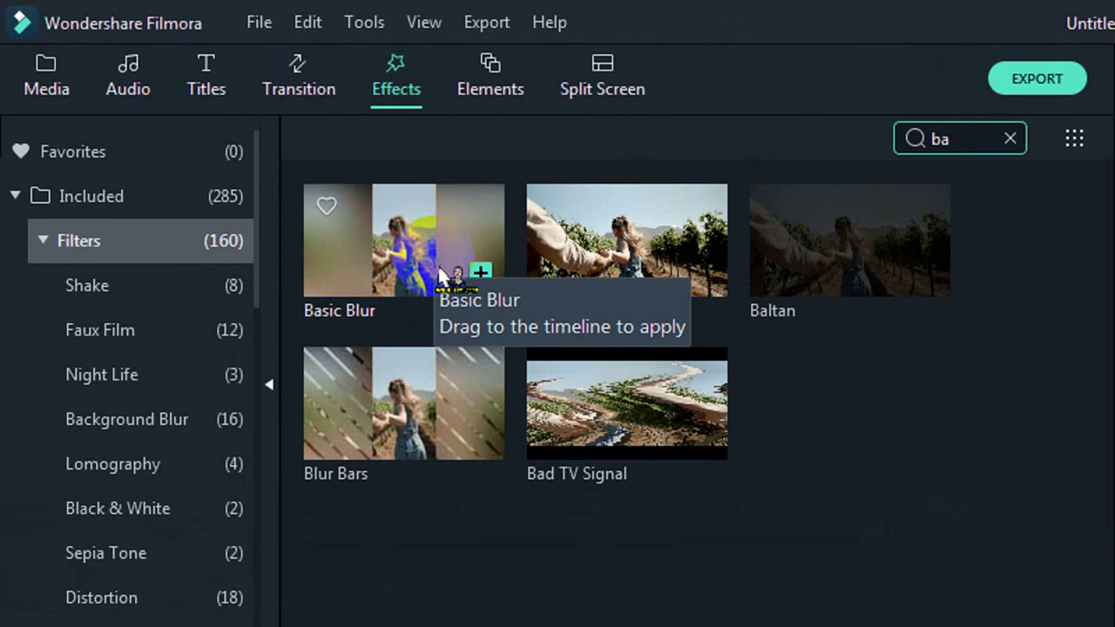
Add the Basic Blur filter on the track above the piggy clip and extend it to the clip's full length
{"action": "left_click", "coordinate": [958, 138]}
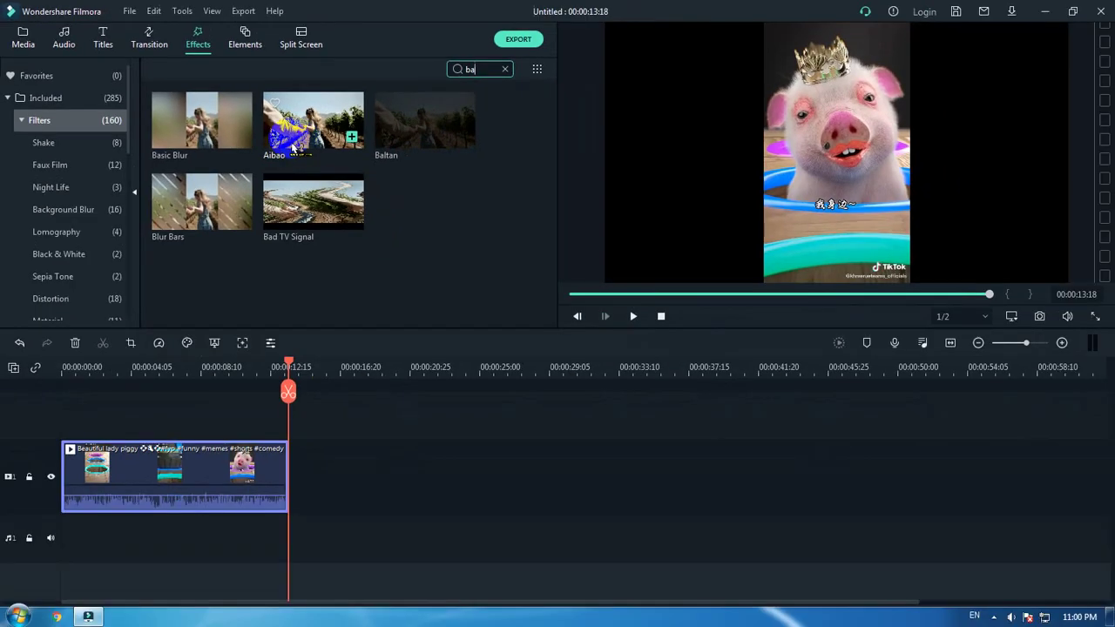
{"action": "left_click_drag", "start_coordinate": [200, 139], "coordinate": [65, 422]}
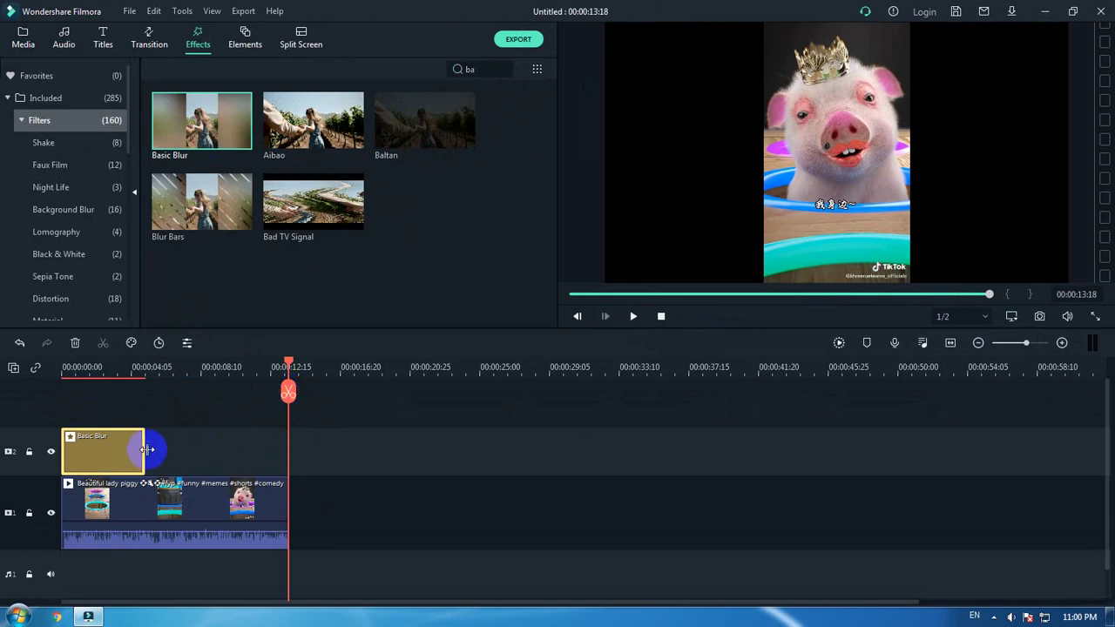
{"action": "left_click_drag", "start_coordinate": [144, 450], "coordinate": [289, 455]}
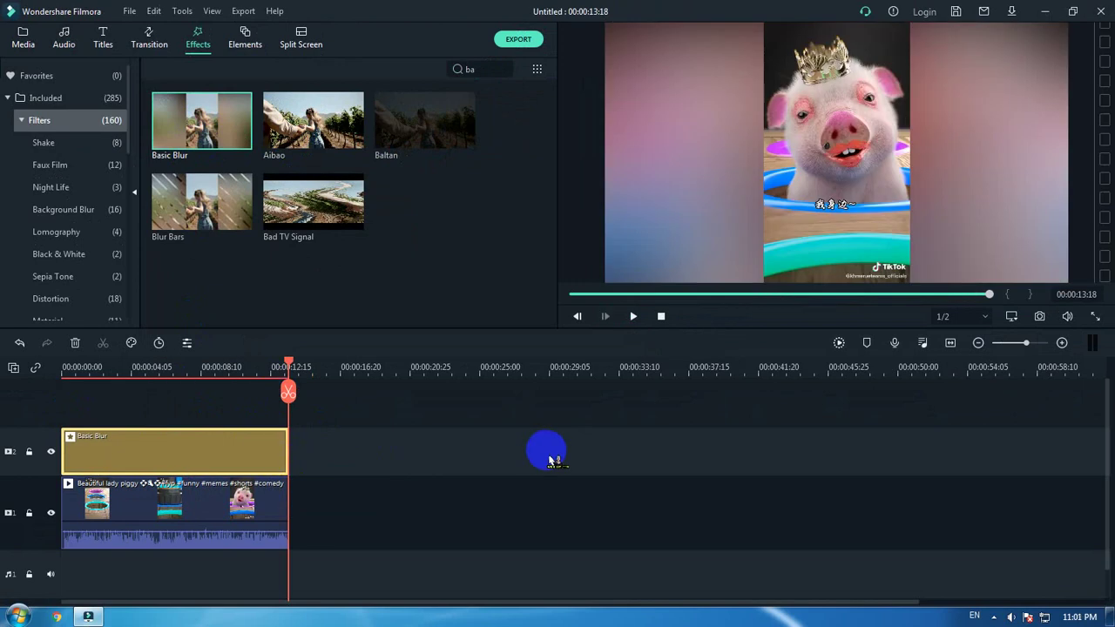
Return the playhead to the start, lower the preview volume, and play the video with the blurred background
{"action": "key", "text": "Home"}
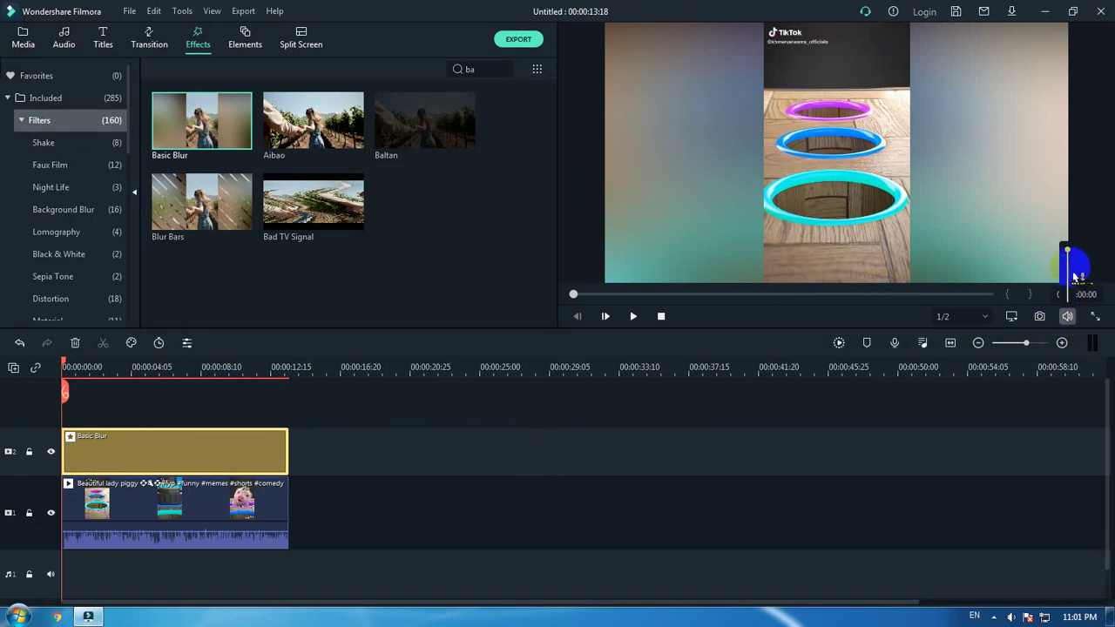
{"action": "left_click_drag", "start_coordinate": [1068, 252], "coordinate": [1066, 301]}
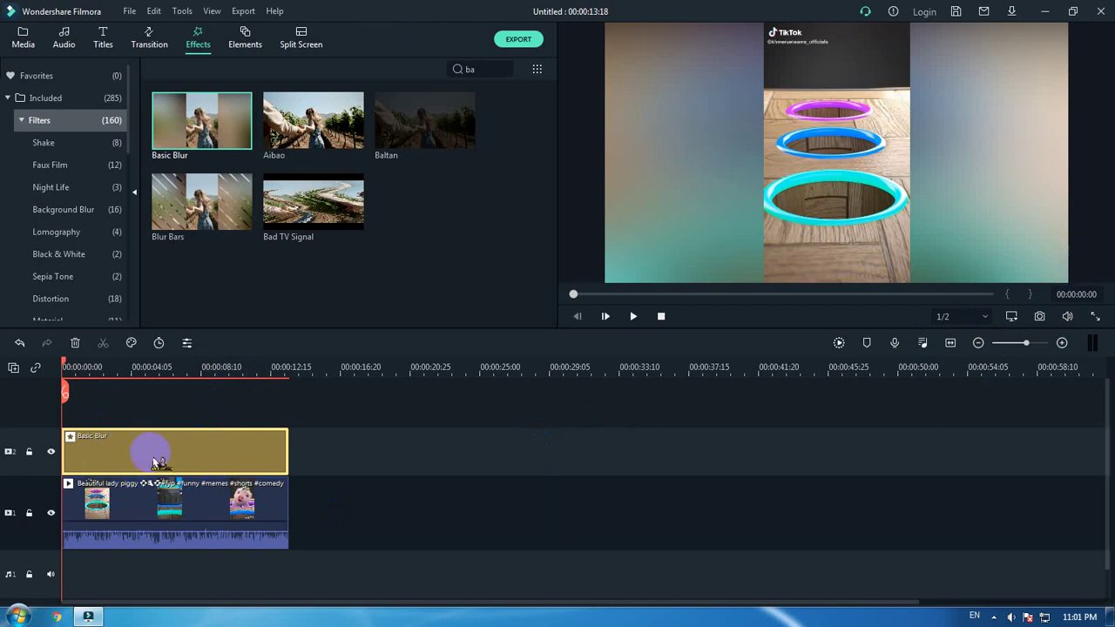
{"action": "key", "text": "space"}
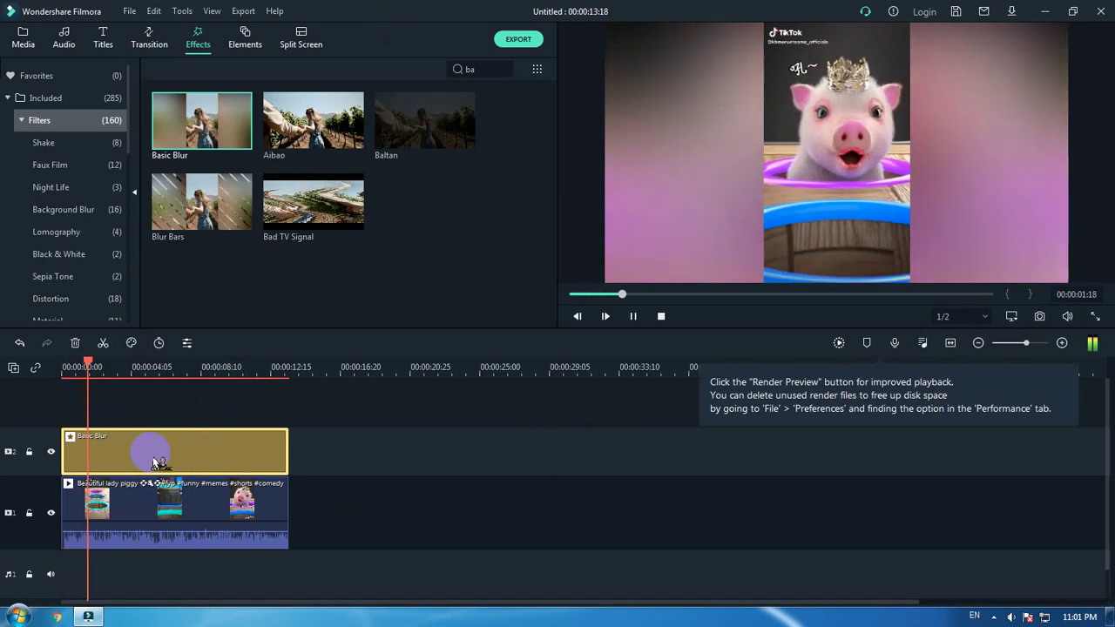